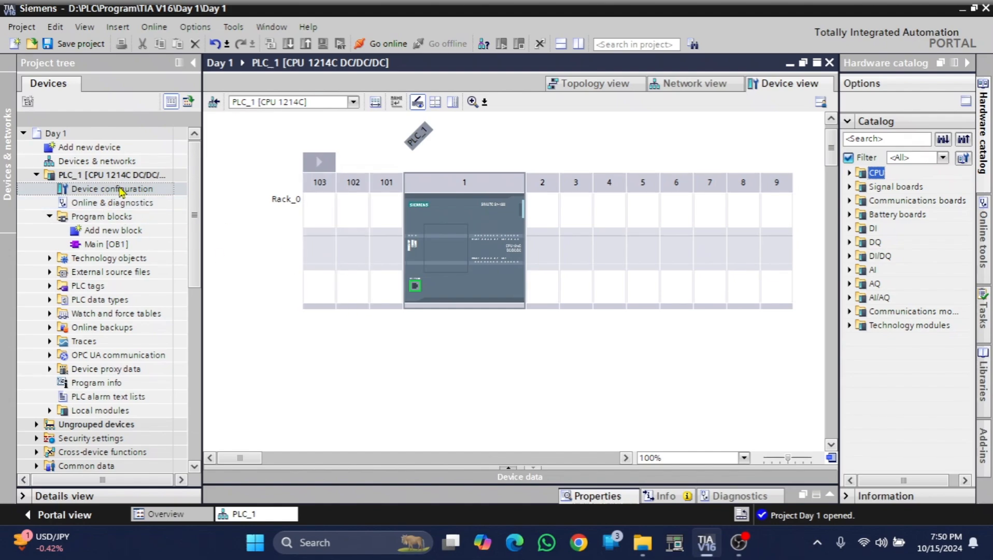
Open the CPU's properties from PLC_1's device configuration and review its general project and catalog information
left_click(120, 192)
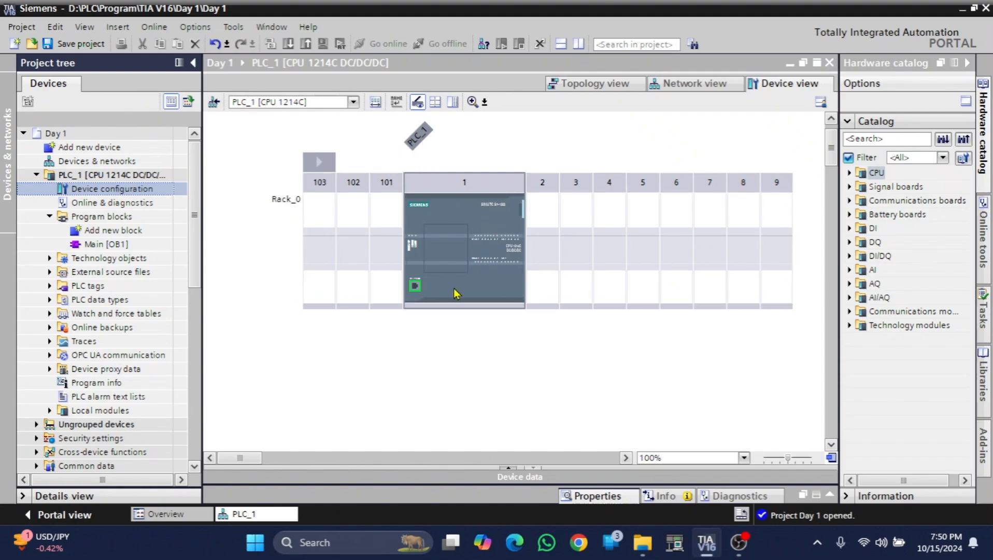
left_click(459, 211)
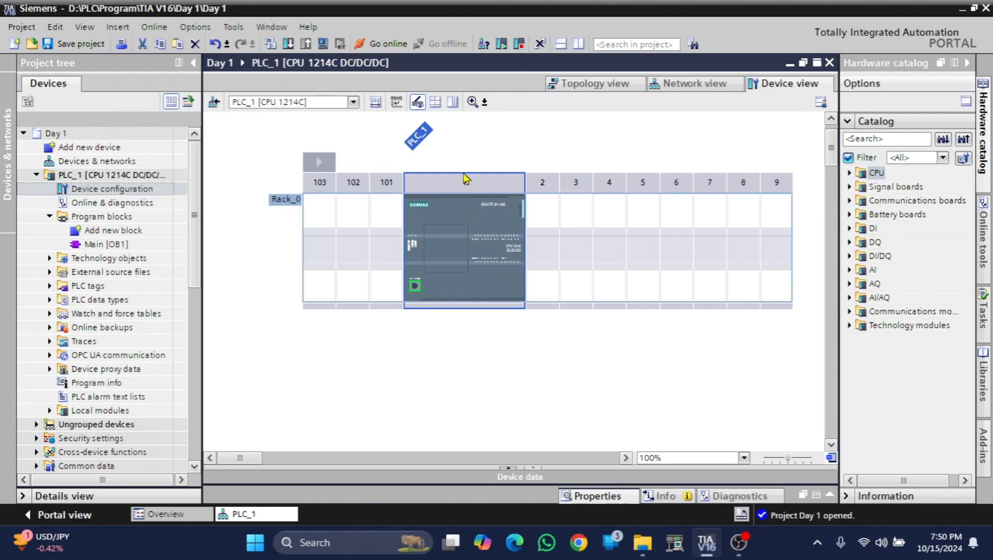
double_click(454, 212)
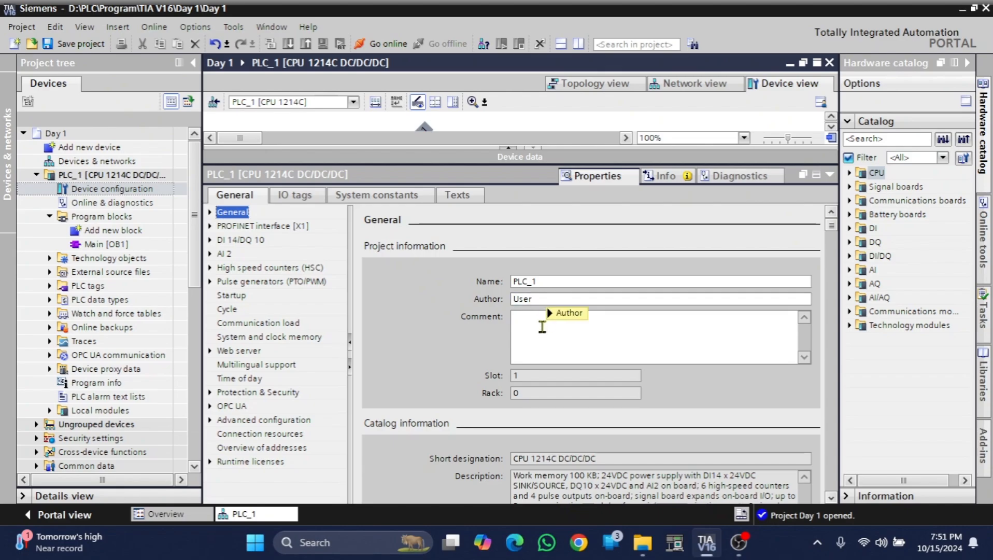
left_click(518, 339)
scroll(590, 435, "down", 1)
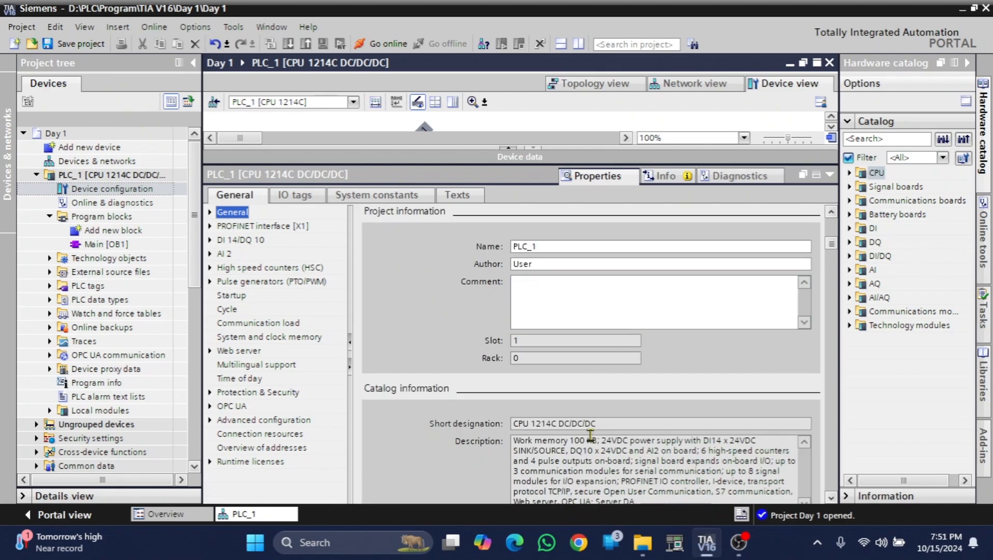
left_click_drag(832, 249, 832, 320)
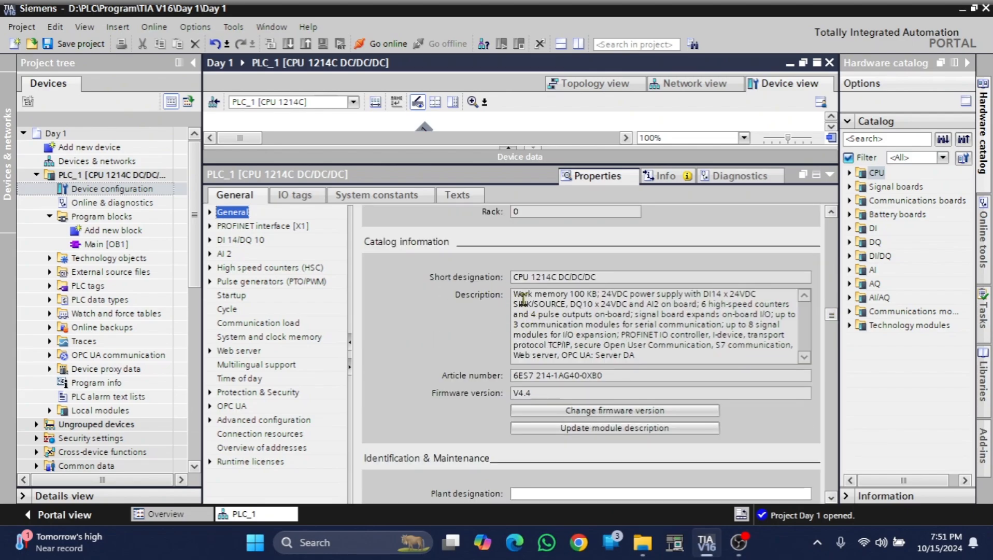
left_click(617, 327)
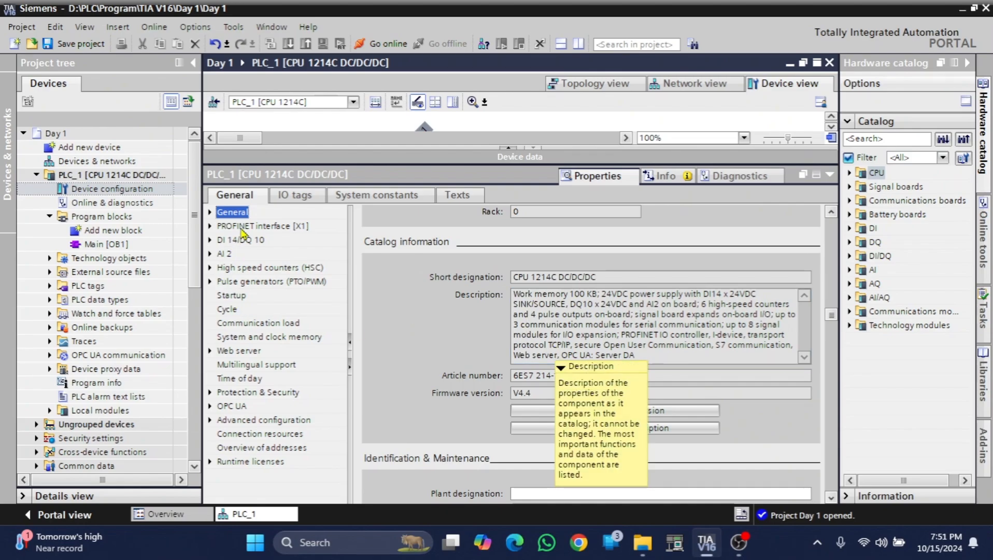
Examine the CPU's PROFINET interface [X1] settings, including the subnet, IP protocol and PROFINET device name options
left_click(269, 228)
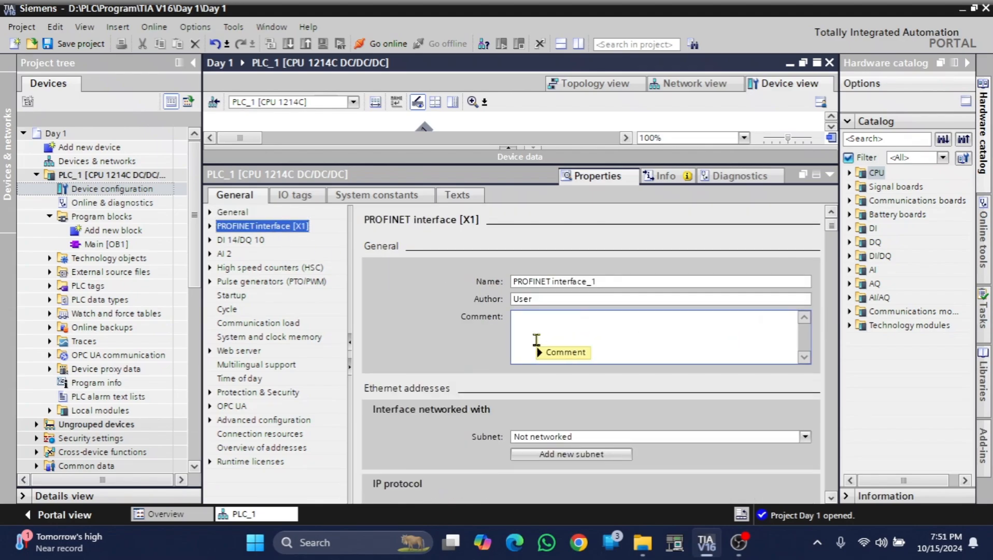
mouse_move(537, 339)
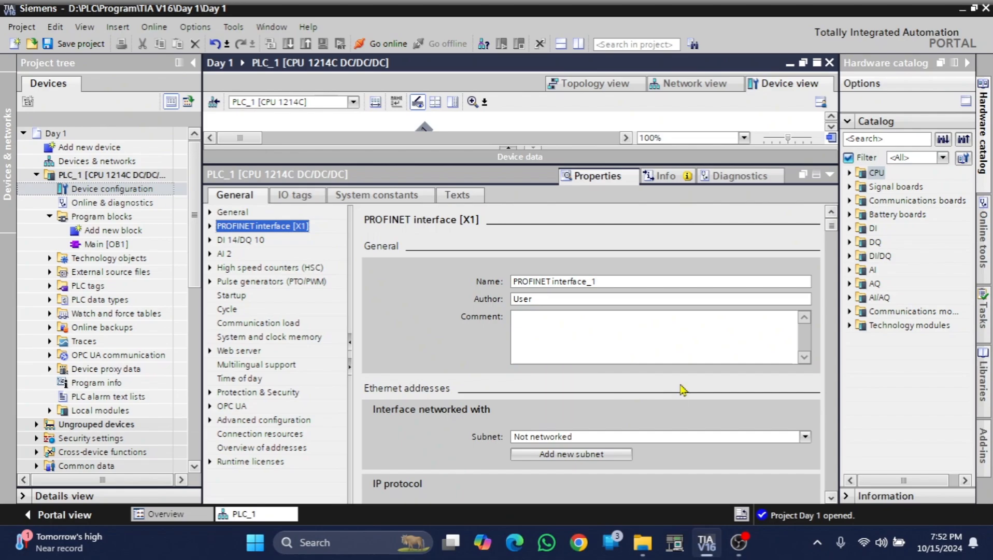
scroll(642, 381, "down", 2)
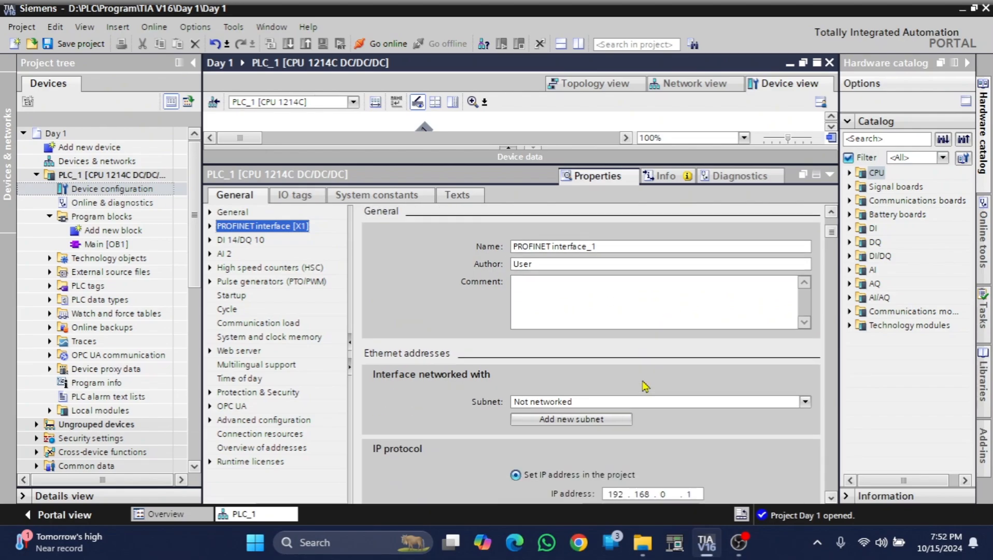
scroll(642, 372, "down", 1)
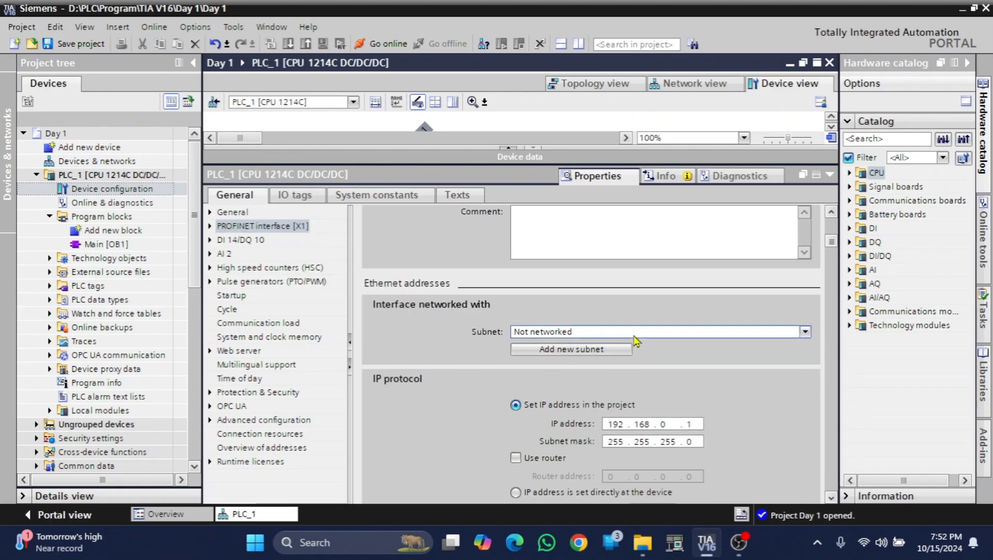
scroll(647, 362, "down", 2)
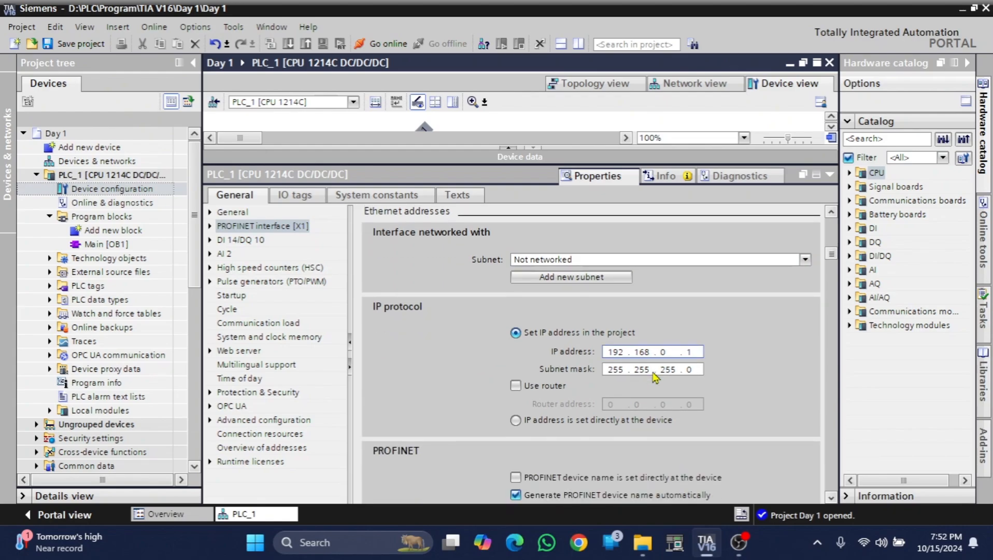
scroll(654, 376, "down", 3)
scroll(648, 373, "up", 4)
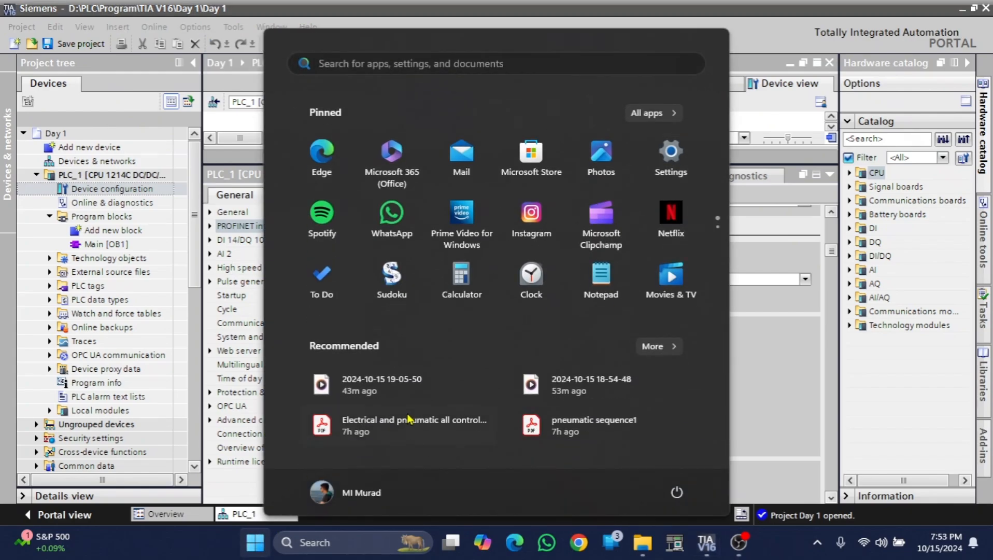
Switch to Windows Settings and open the hardware and connection properties in the advanced network settings
left_click(672, 163)
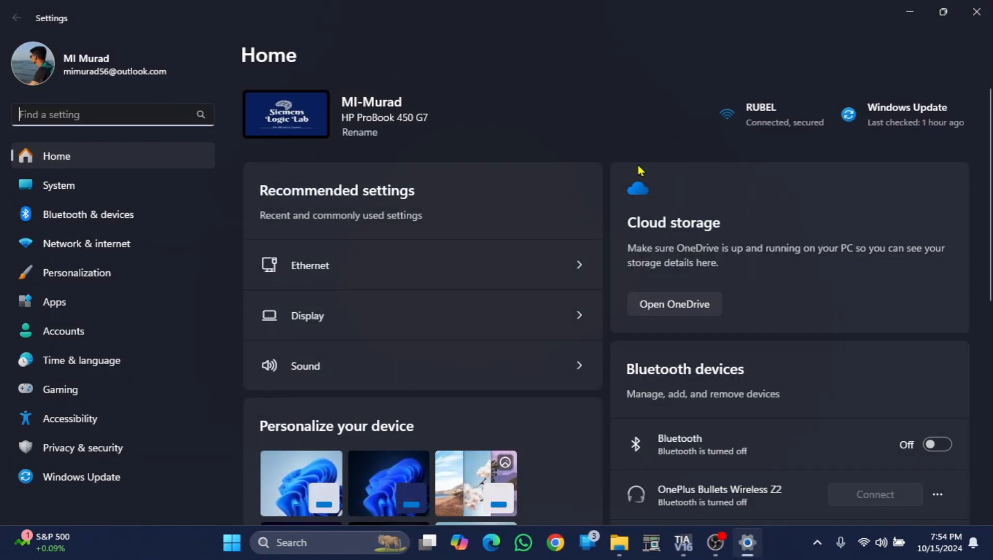
left_click(86, 244)
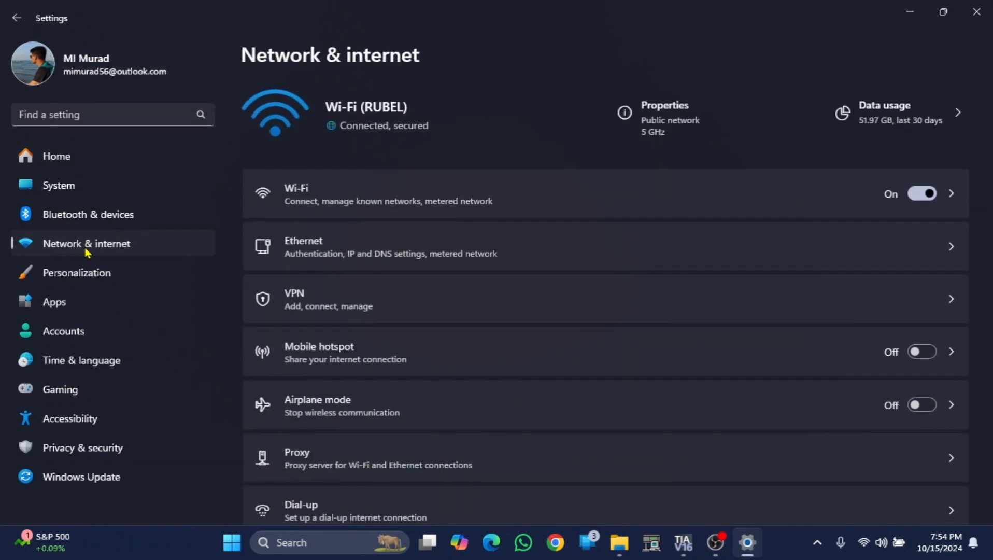
scroll(399, 342, "down", 2)
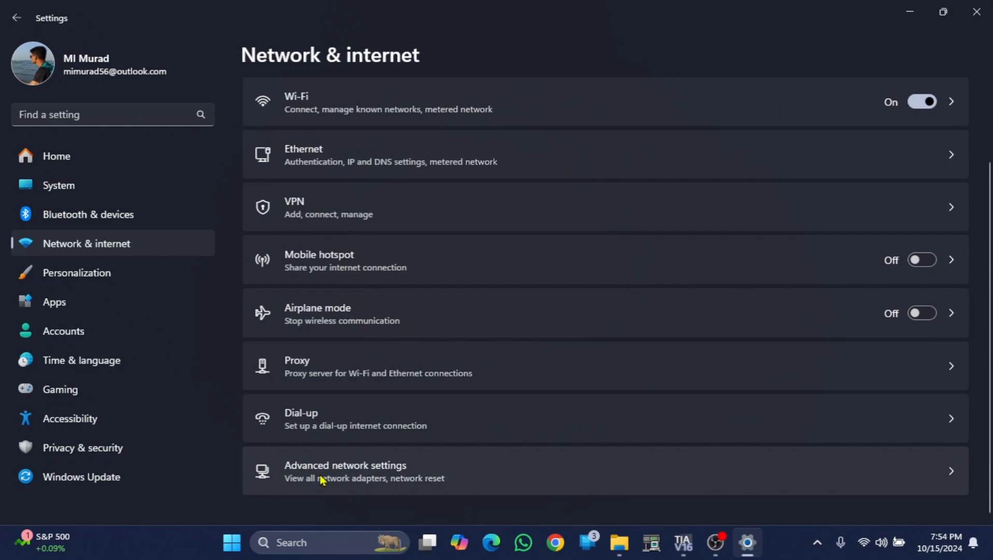
left_click(389, 470)
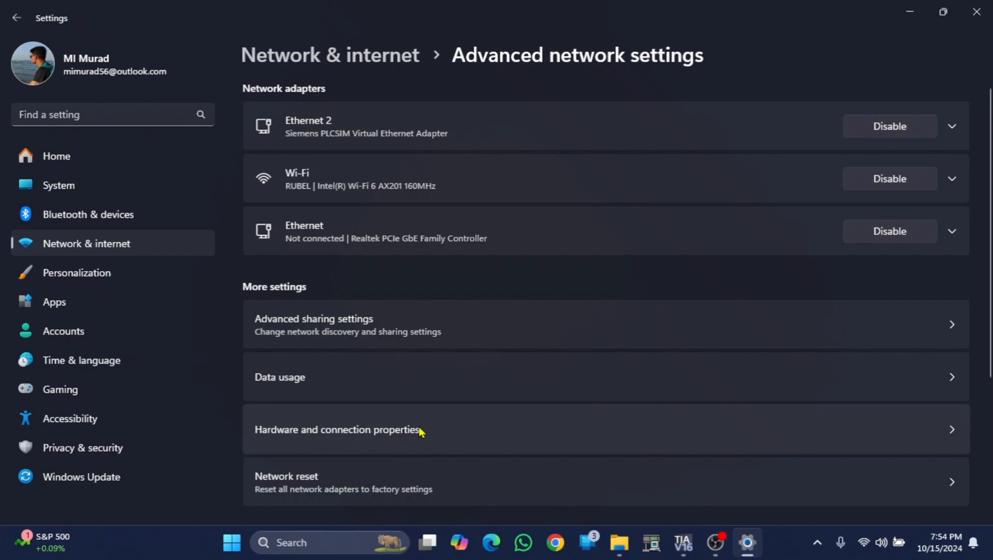
left_click(399, 436)
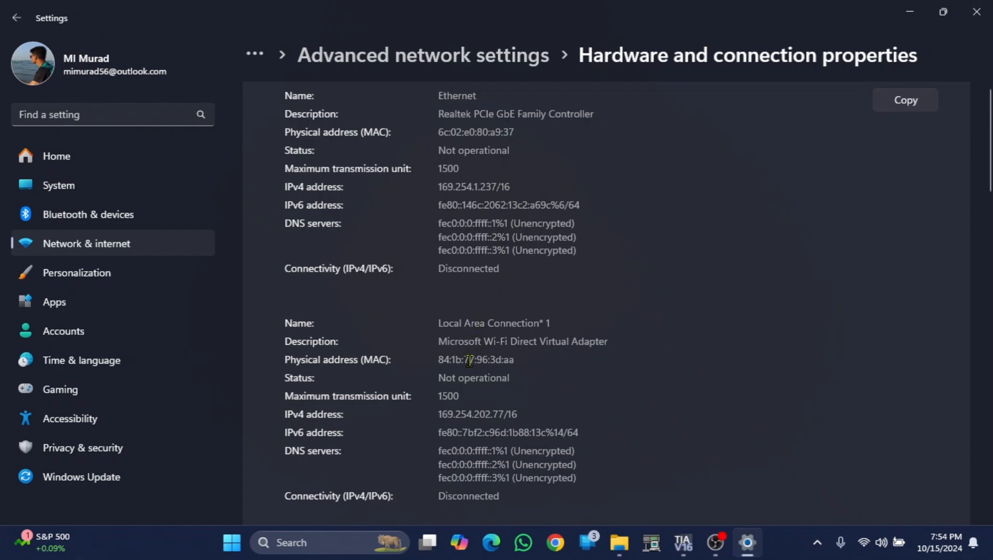
Examine the IPv4 addresses of the Ethernet, PLCSIM virtual and Wi-Fi adapters, and close Windows Settings
scroll(534, 340, "down", 4)
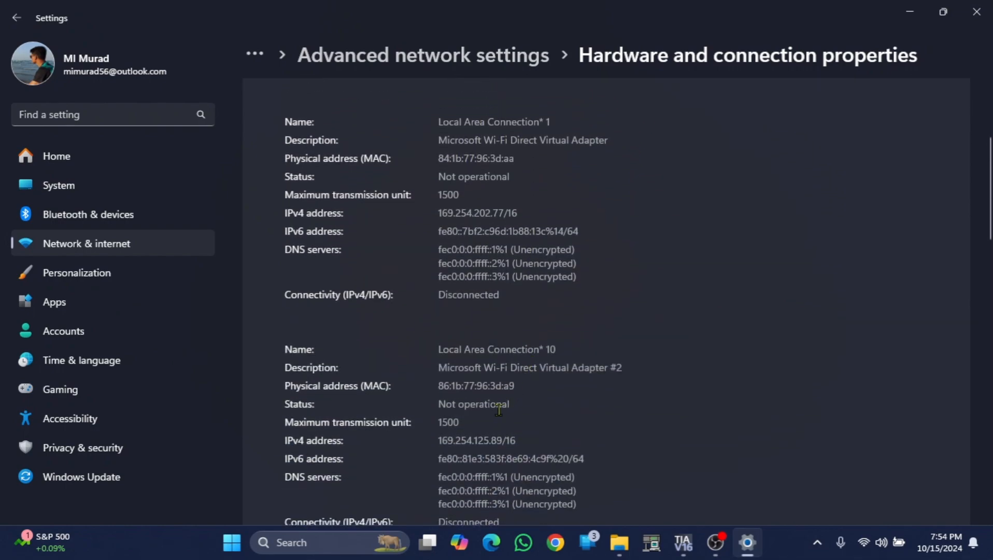
scroll(456, 372, "down", 4)
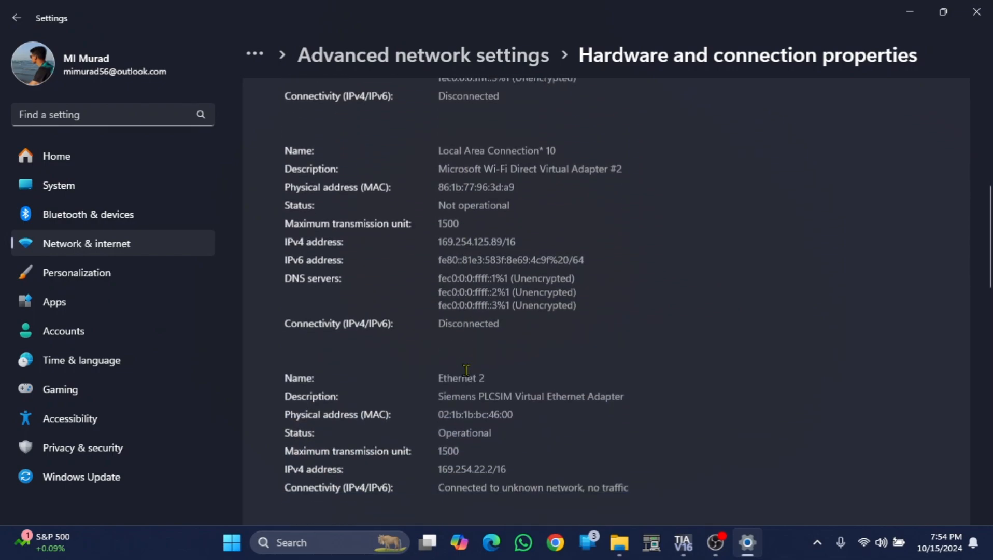
scroll(469, 370, "down", 4)
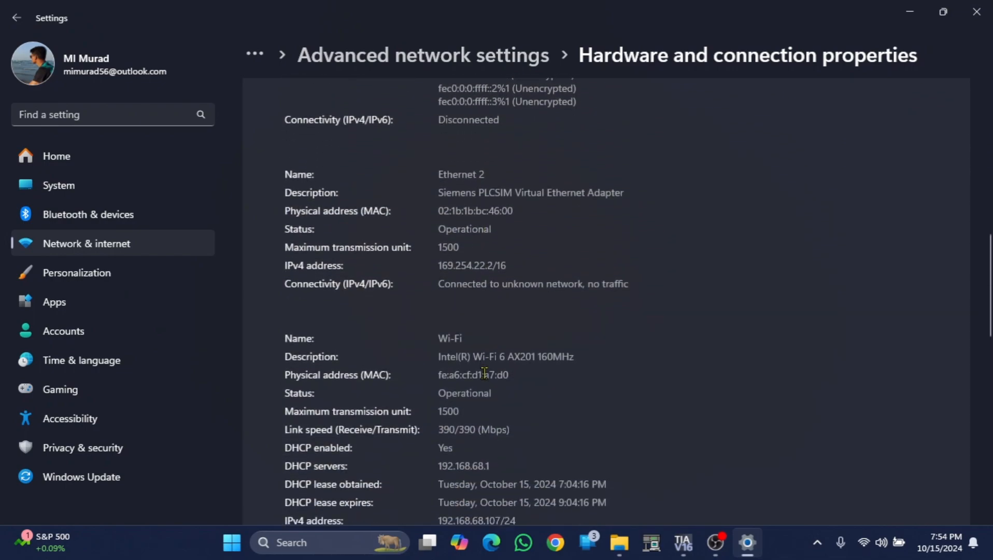
scroll(485, 373, "down", 1)
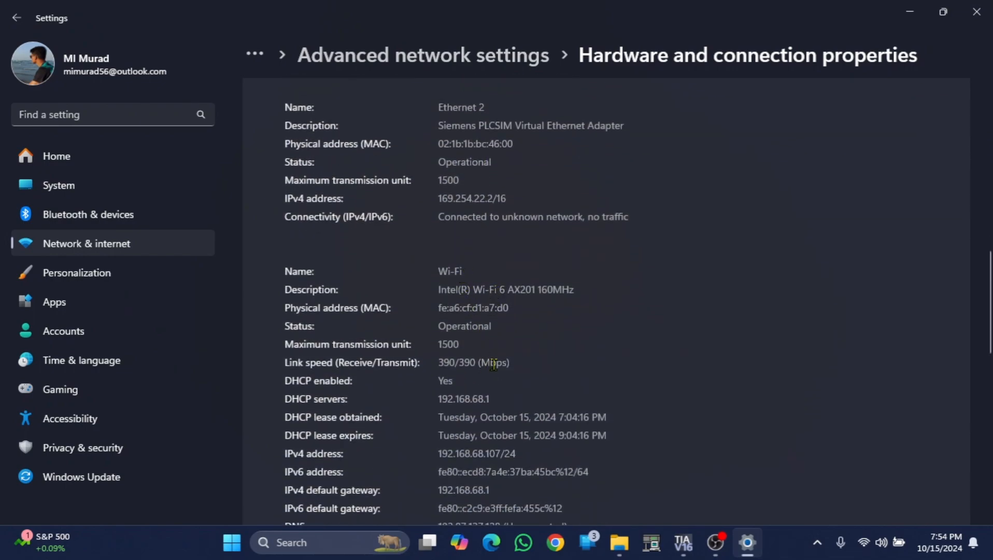
scroll(493, 364, "down", 3)
scroll(493, 364, "up", 12)
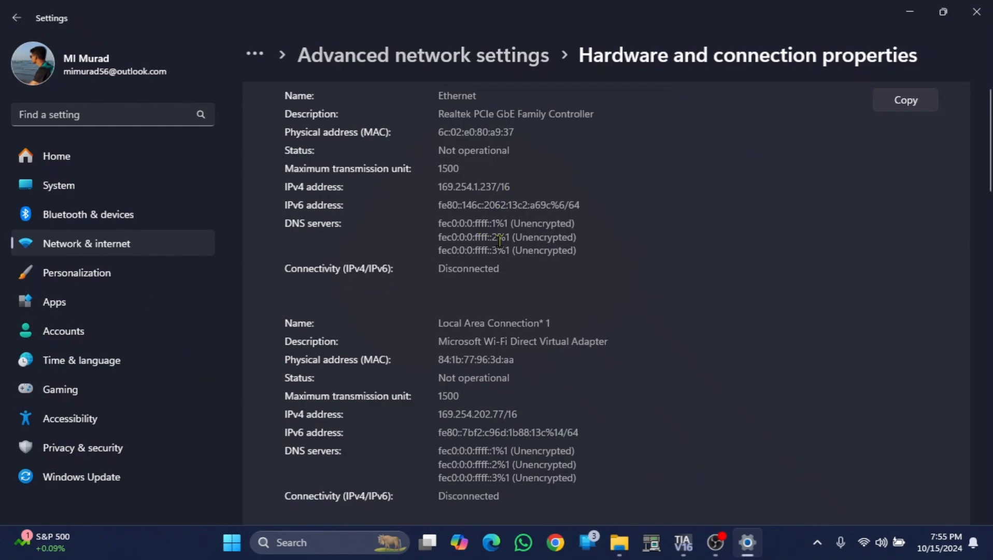
left_click(976, 11)
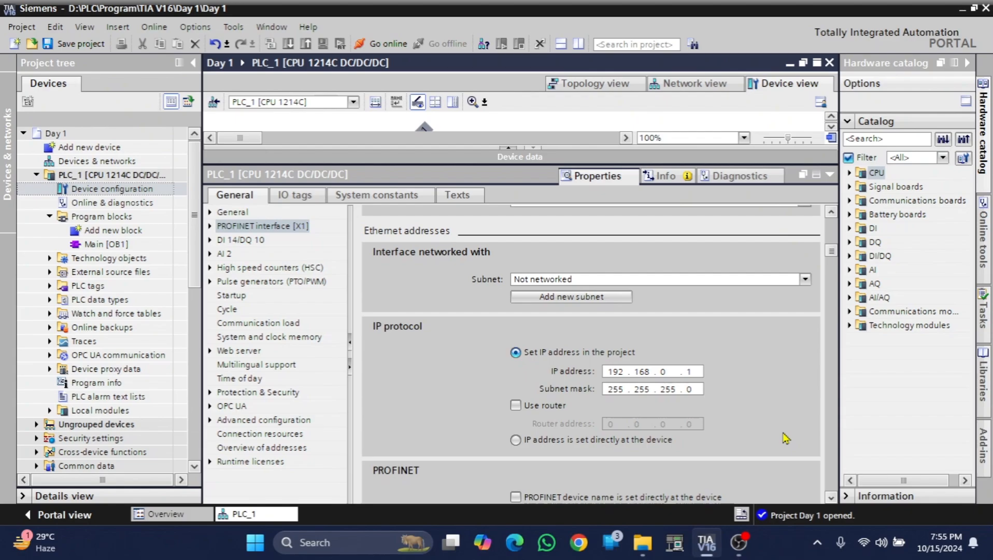
Check the IPv4 address in the connected Wi-Fi network's properties and return to the PLC's IP address in TIA Portal
left_click(865, 544)
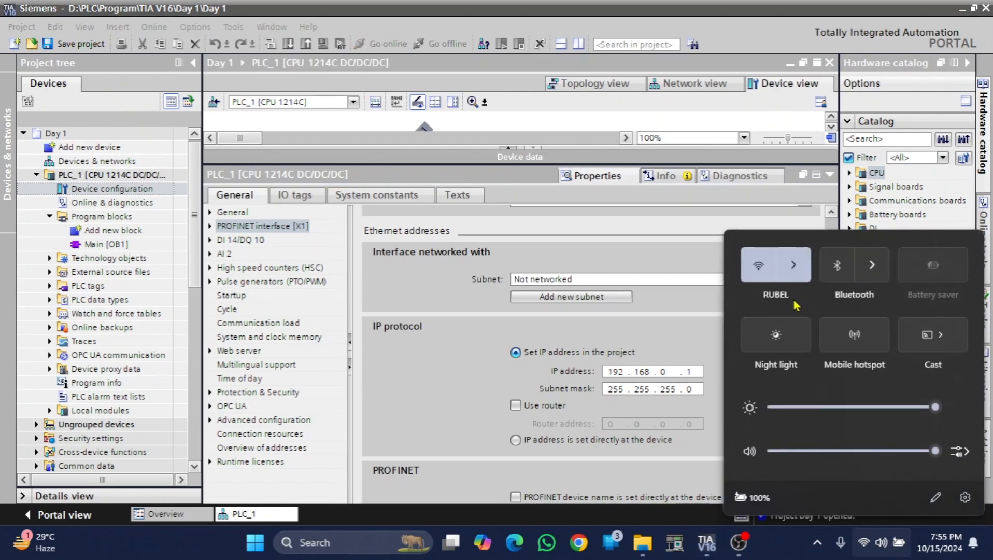
left_click(796, 271)
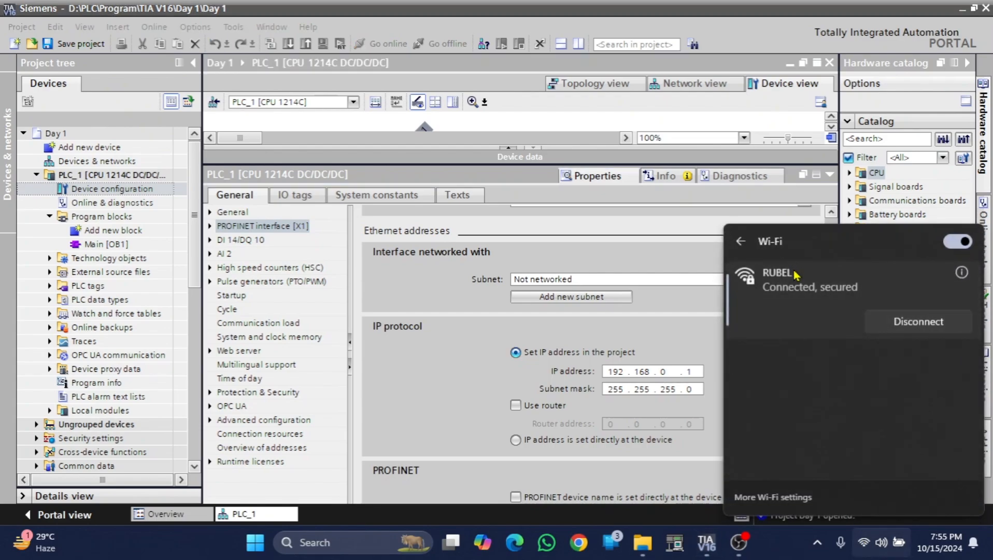
left_click(960, 273)
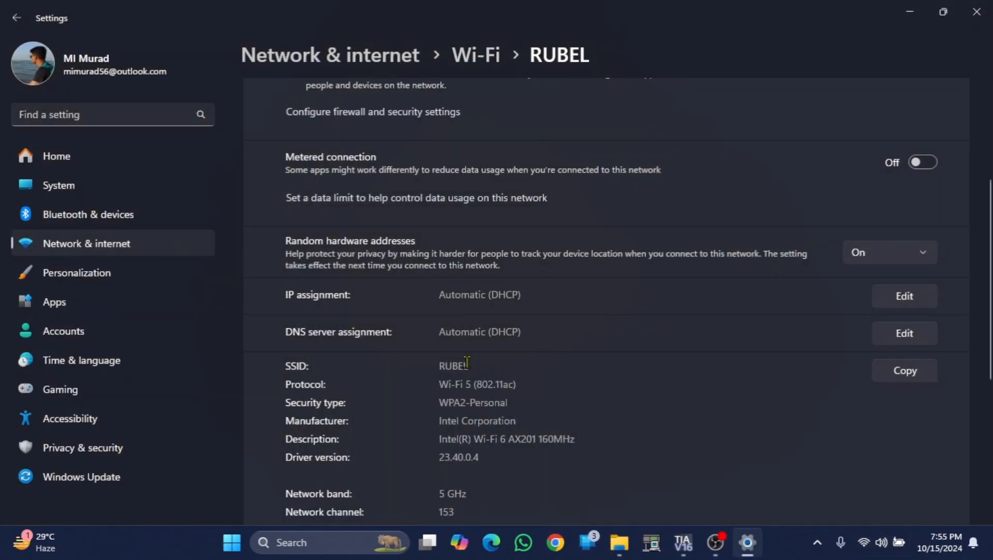
scroll(443, 317, "down", 5)
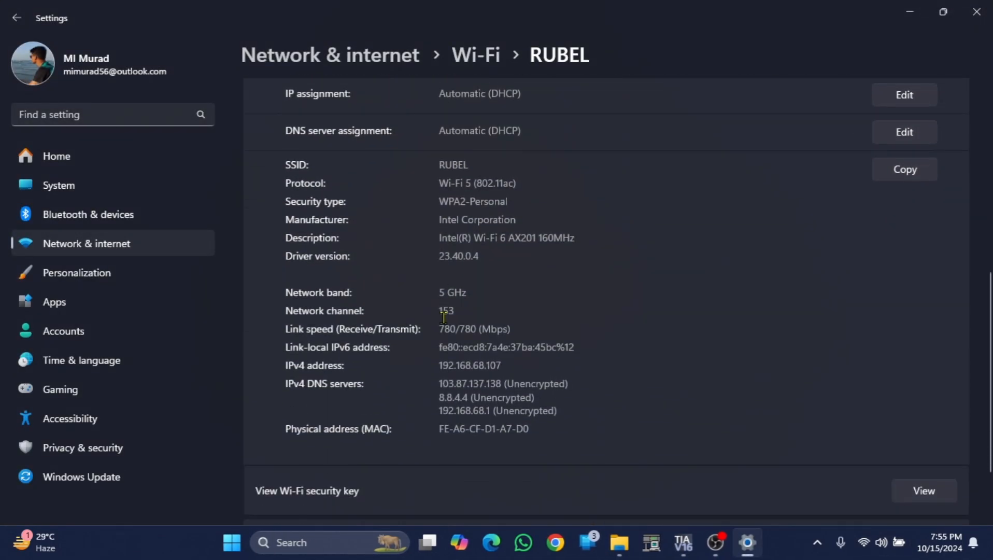
scroll(443, 317, "down", 1)
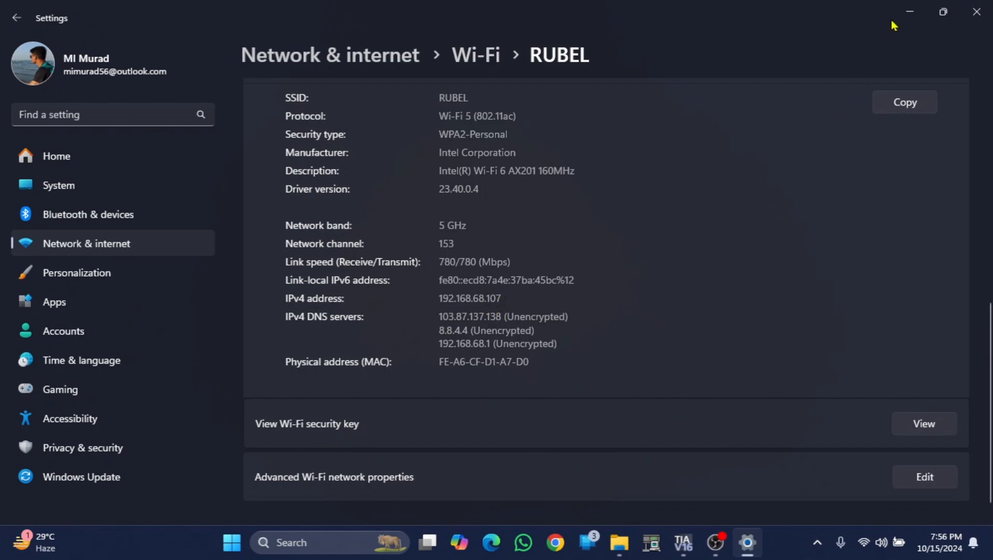
left_click(909, 11)
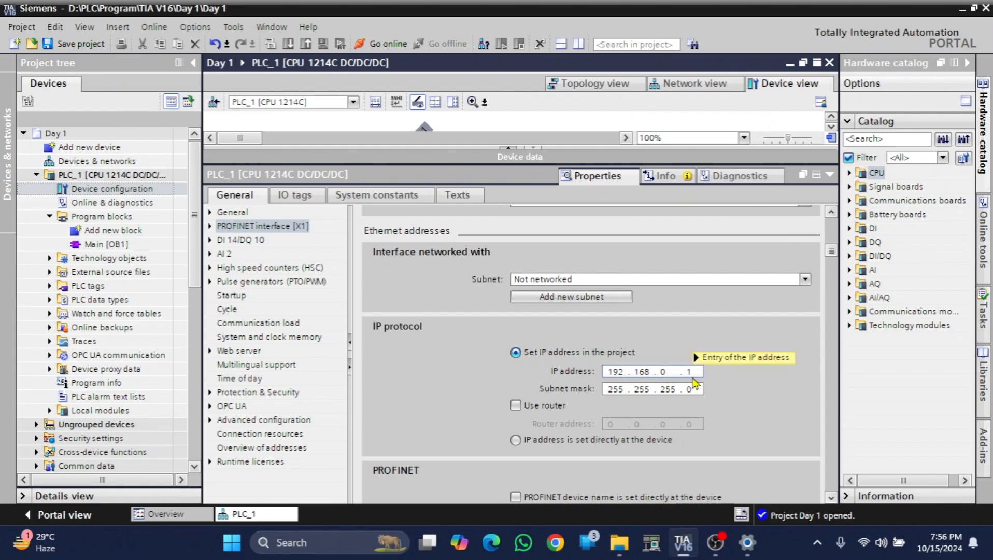
mouse_move(695, 383)
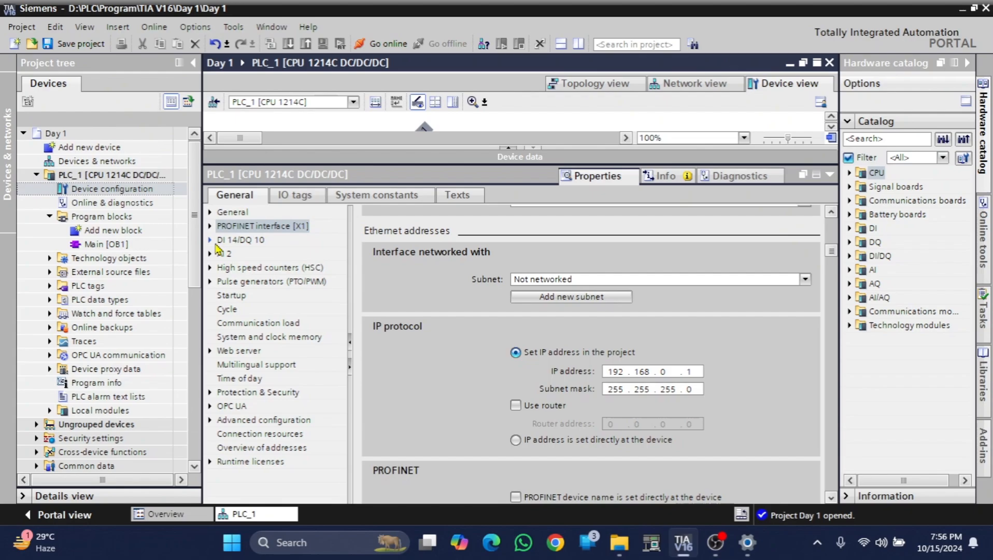
Expand the digital inputs of DI 14/DQ 10 and review Channel5's input filter, edge detection and pulse catch settings
left_click(255, 240)
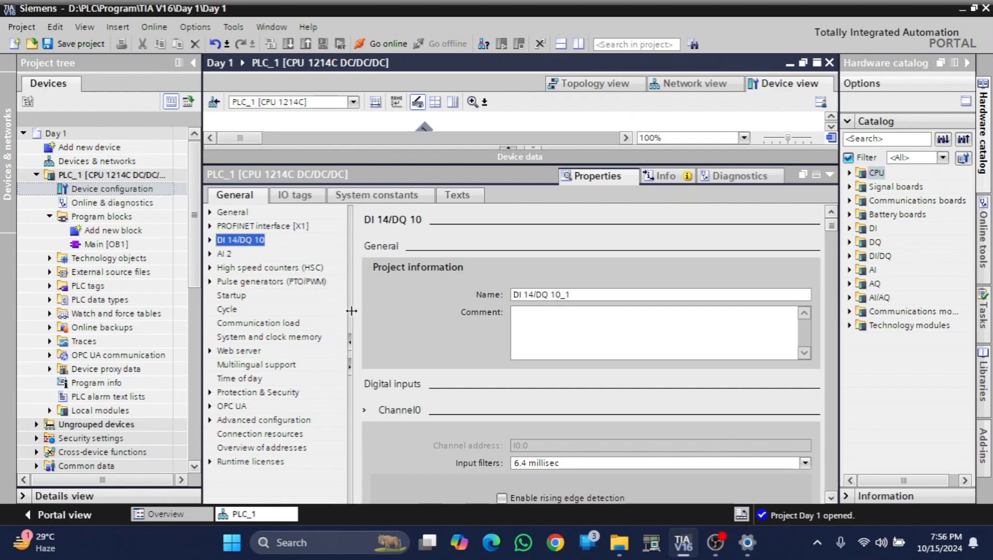
left_click(209, 243)
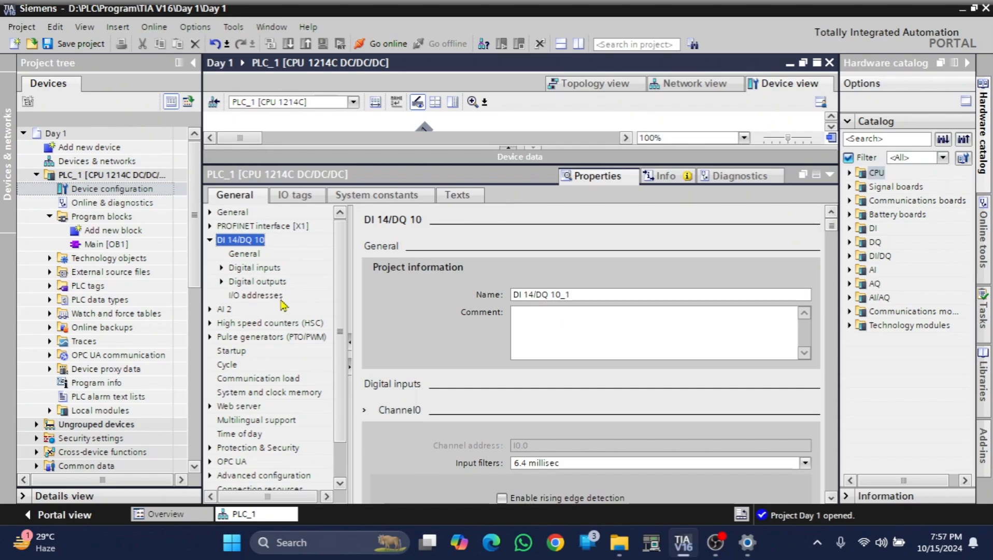
left_click(222, 267)
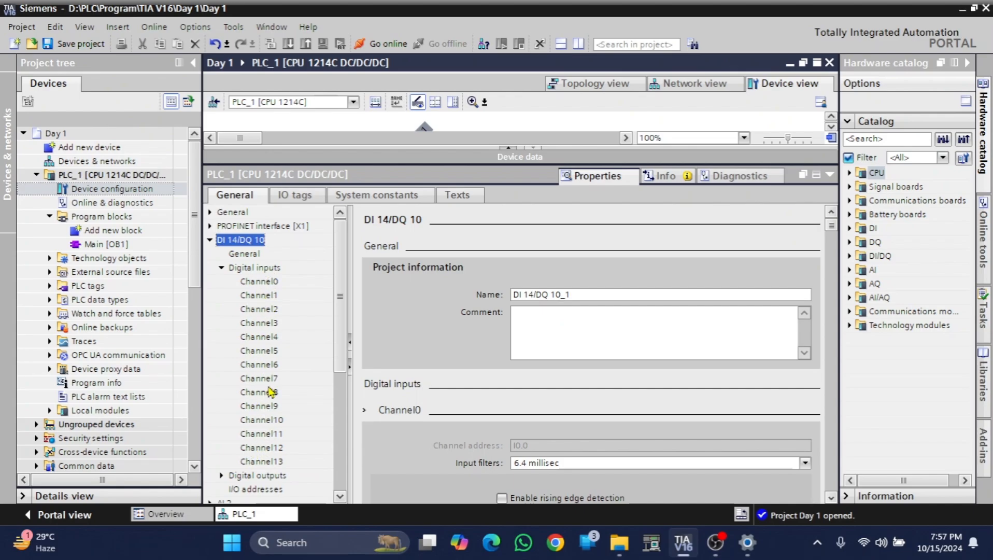
left_click(259, 350)
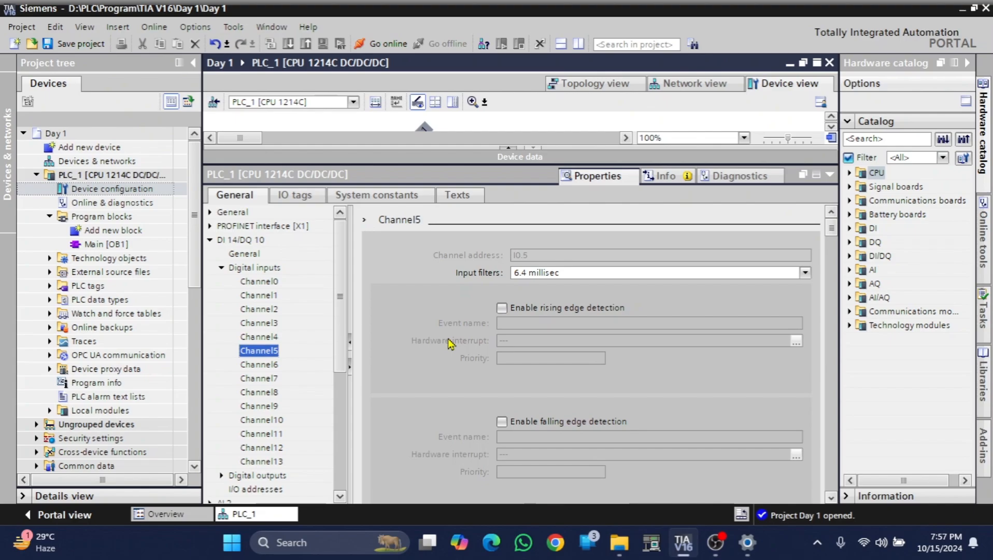
scroll(551, 354, "down", 2)
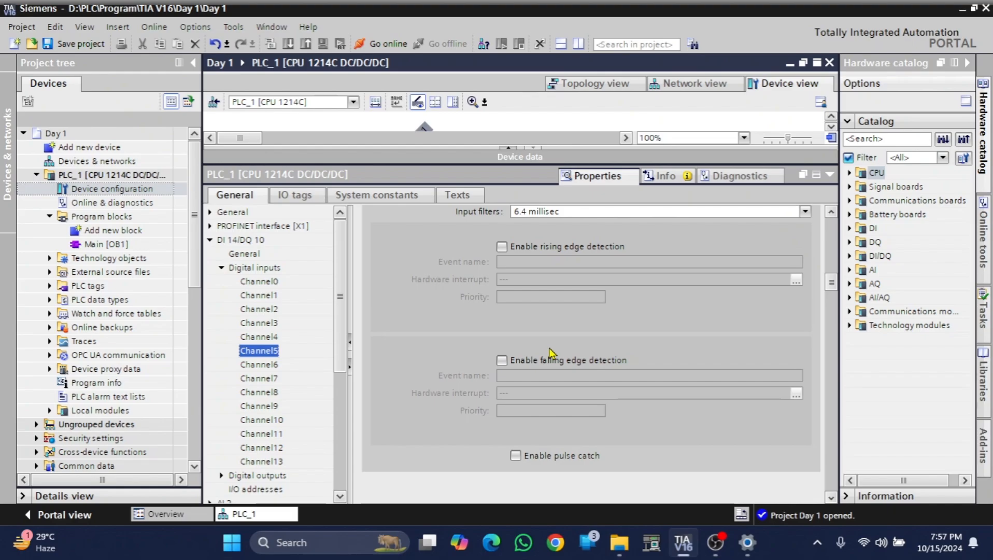
Look through the digital output channels of DI 14/DQ 10 and collapse the module's settings
left_click(222, 270)
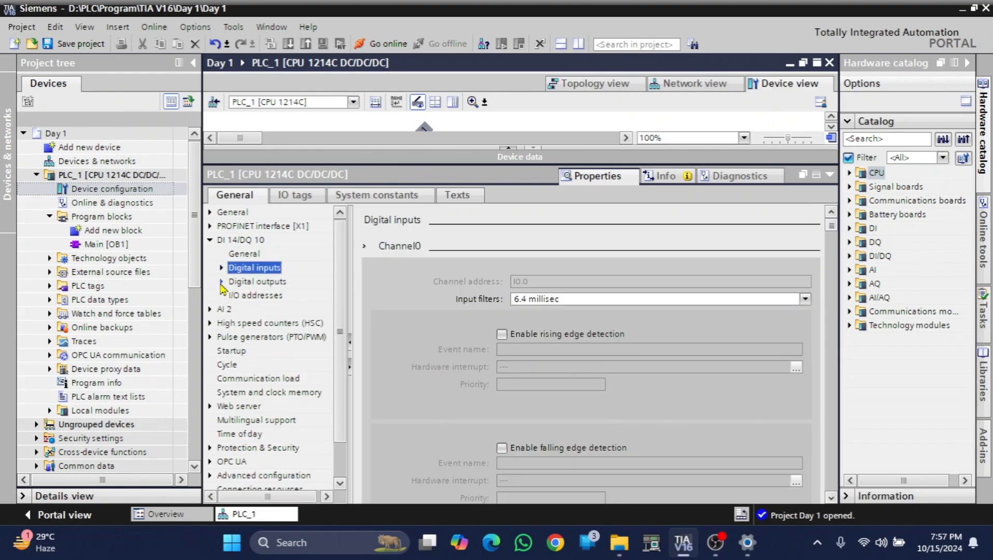
left_click(221, 282)
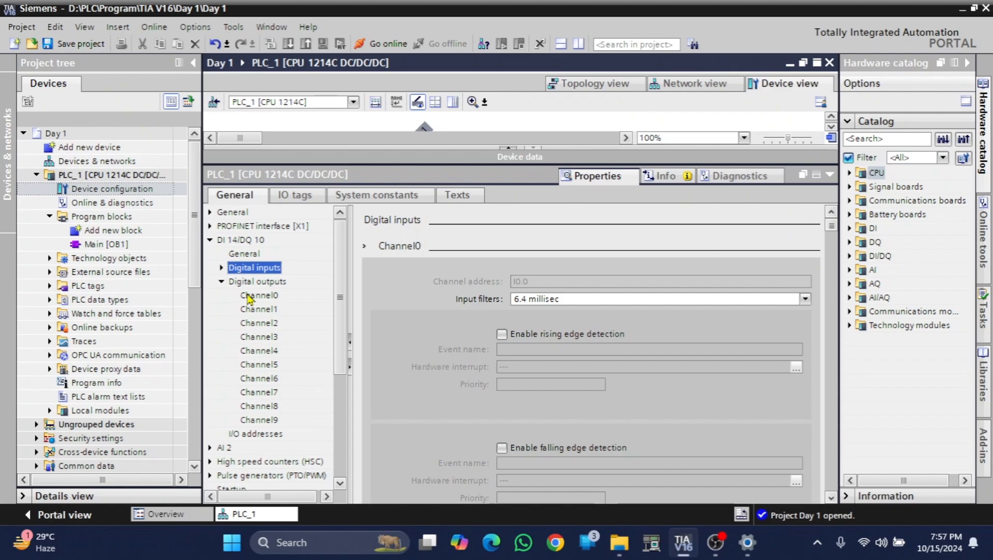
left_click(221, 282)
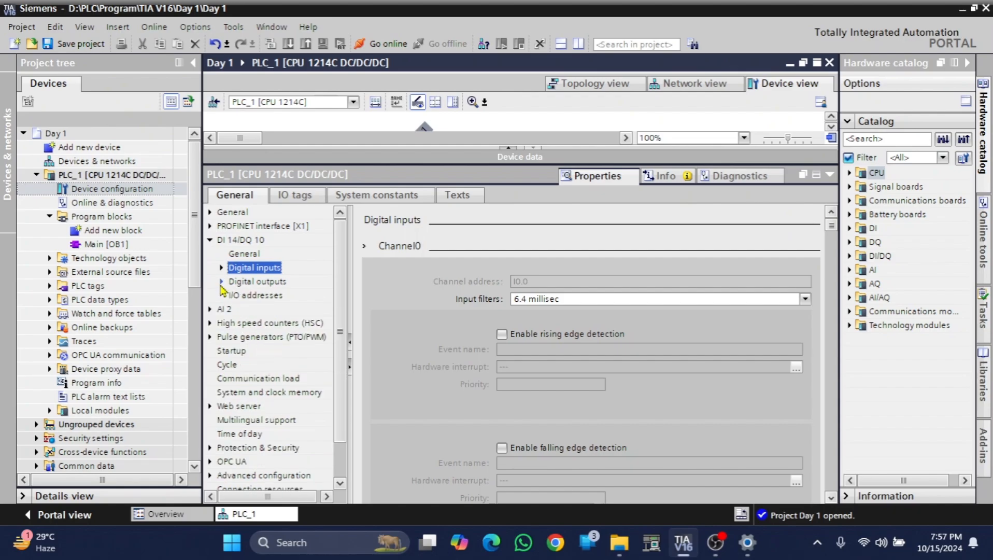
left_click(210, 239)
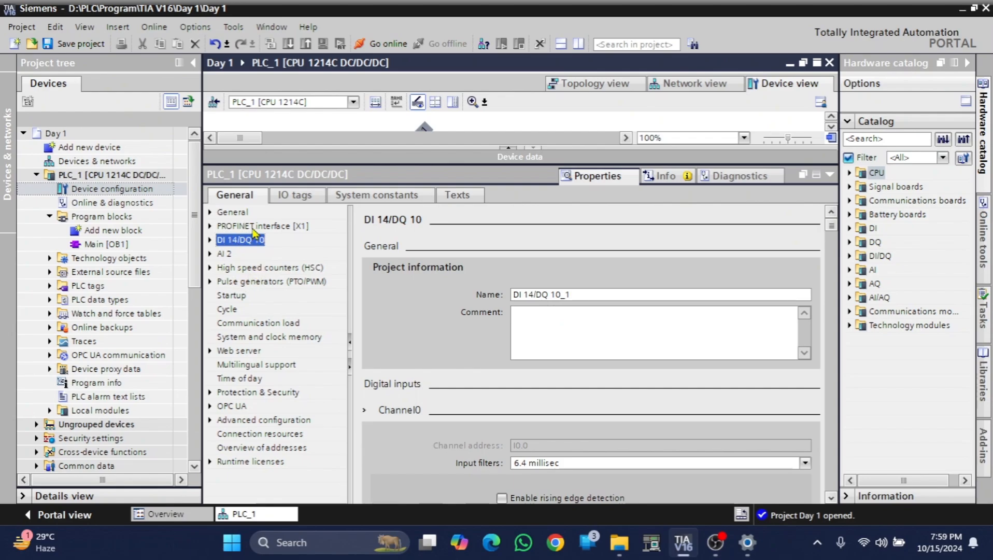
Examine the data types and addresses of the CPU's analog inputs, digital inputs and digital outputs in the IO tags, and collapse the properties
left_click(296, 198)
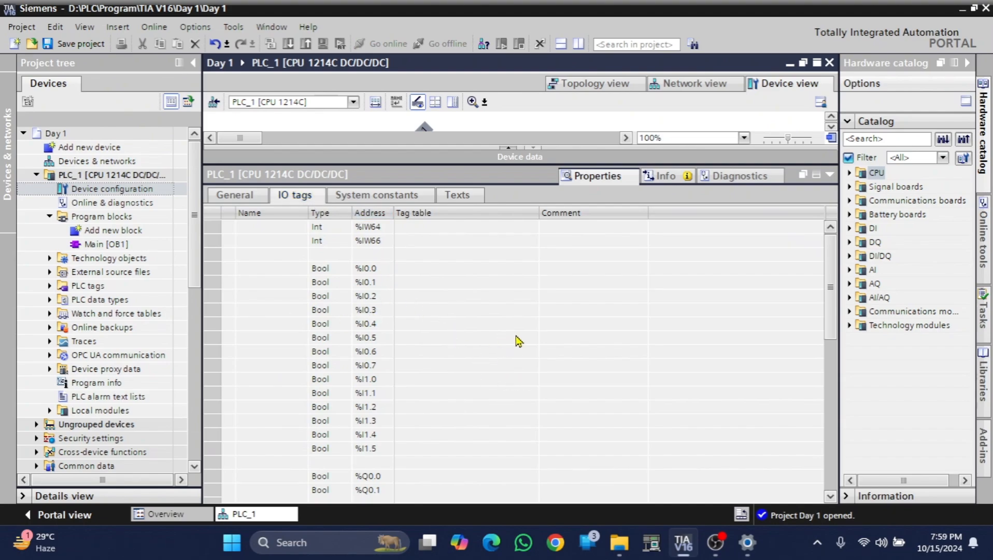
scroll(518, 341, "down", 1)
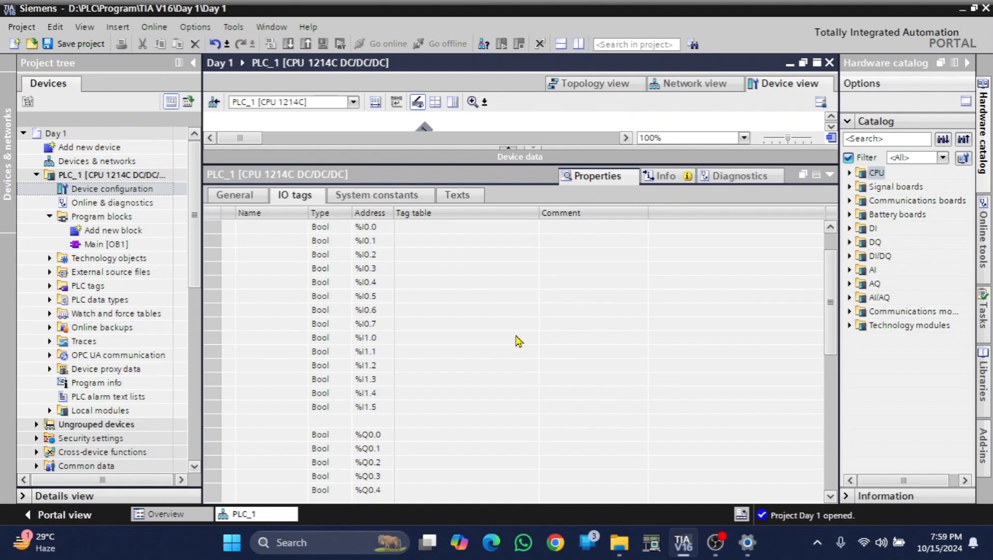
scroll(519, 341, "up", 1)
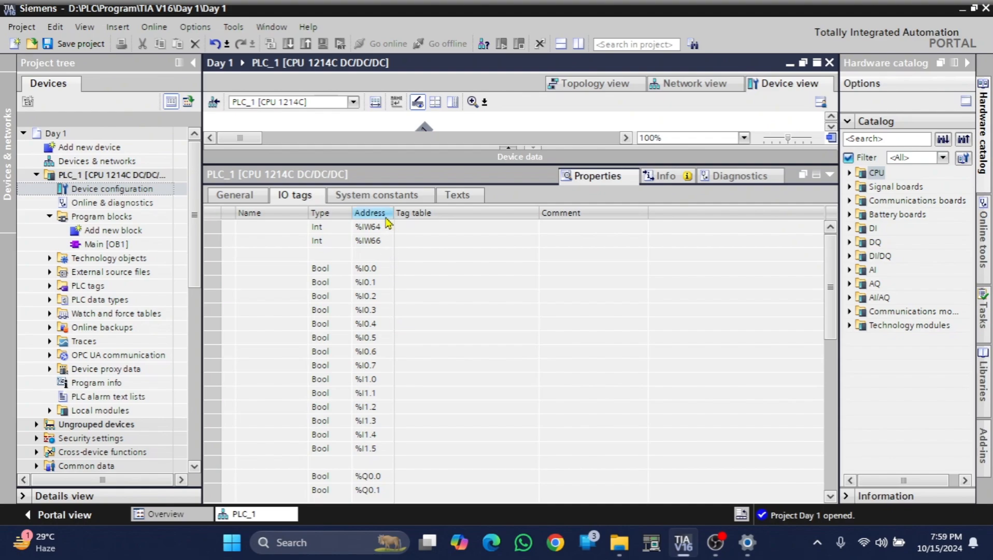
scroll(380, 285, "down", 5)
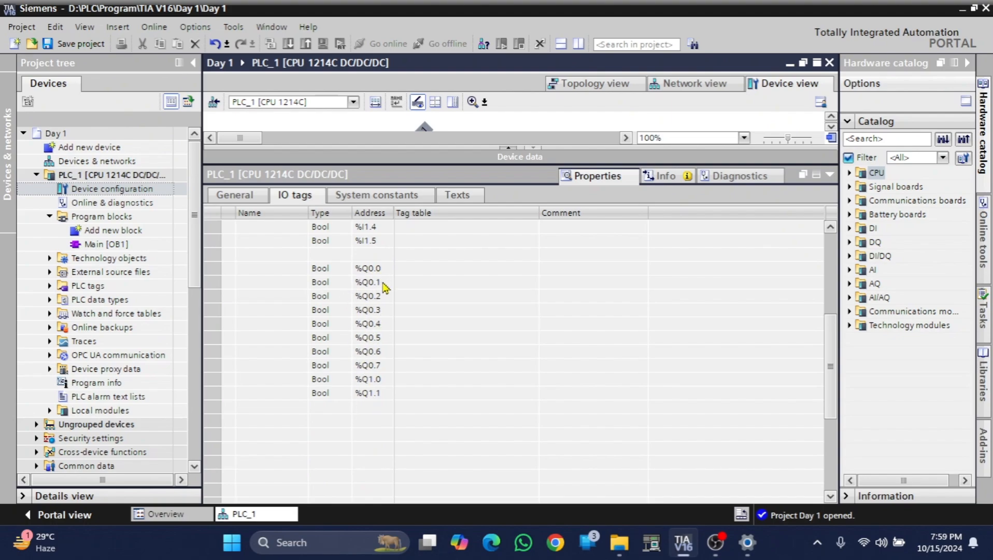
scroll(380, 283, "up", 5)
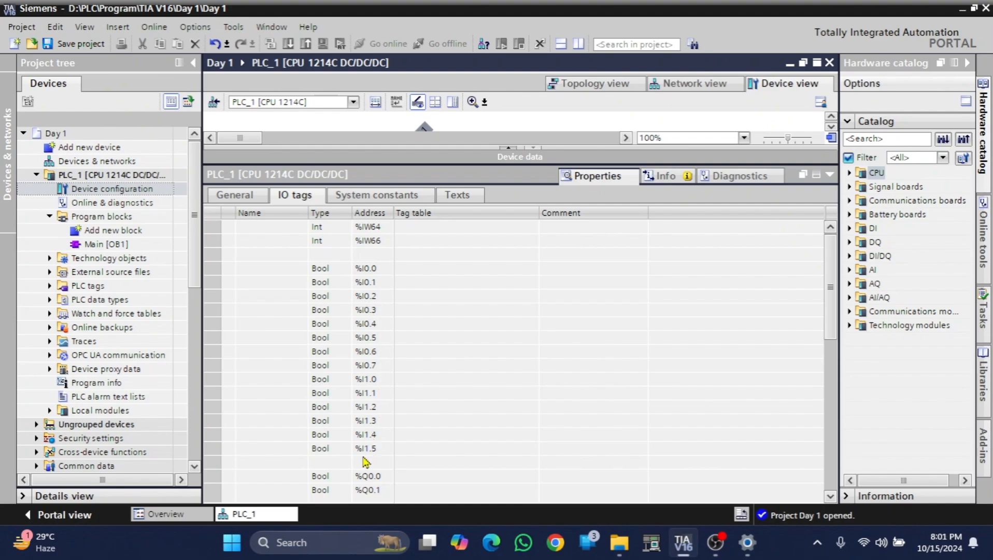
scroll(370, 428, "down", 4)
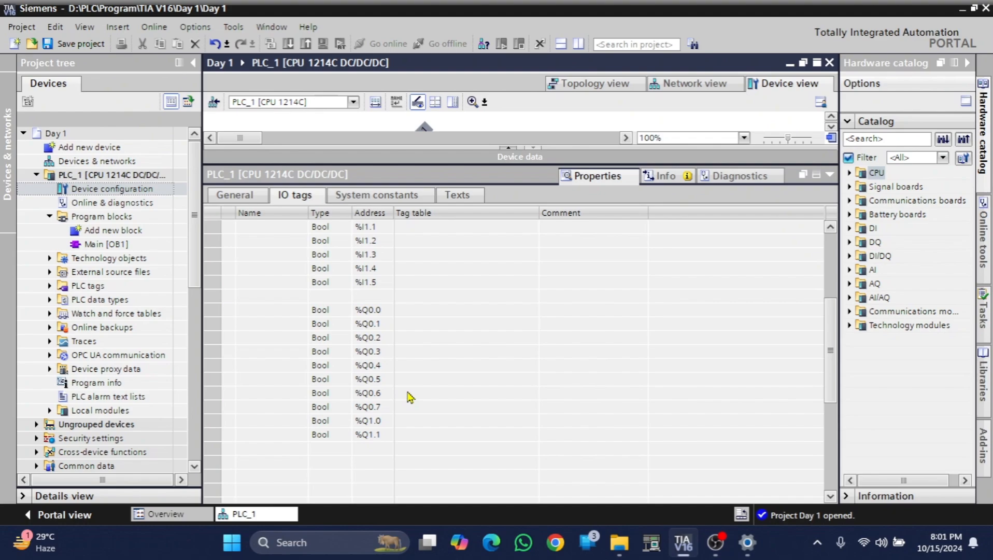
scroll(410, 393, "down", 3)
scroll(411, 393, "up", 7)
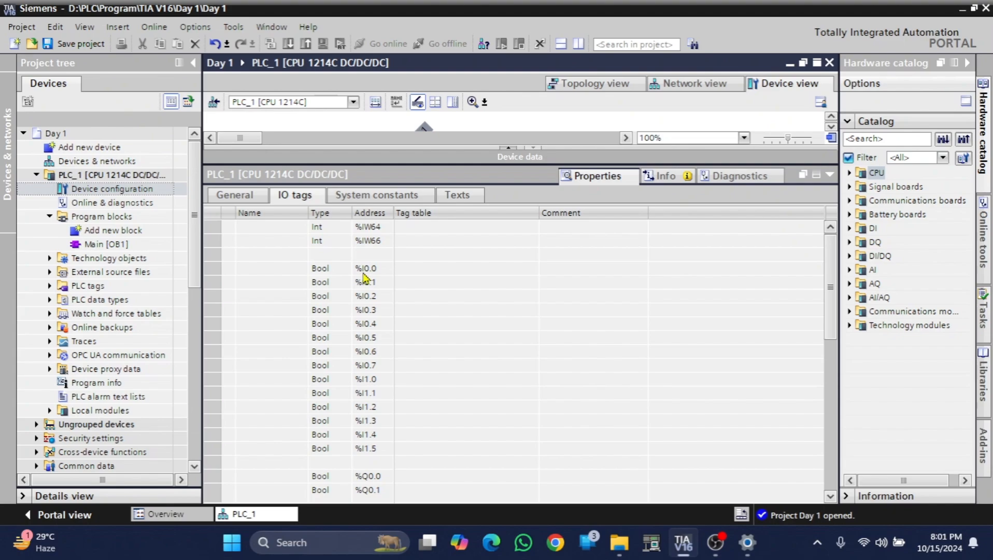
scroll(366, 280, "down", 3)
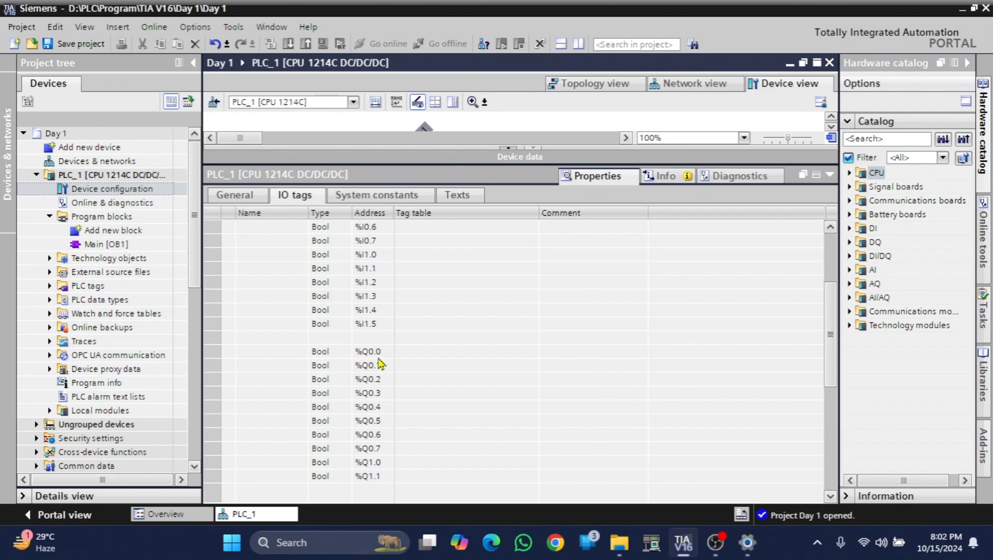
scroll(381, 380, "up", 3)
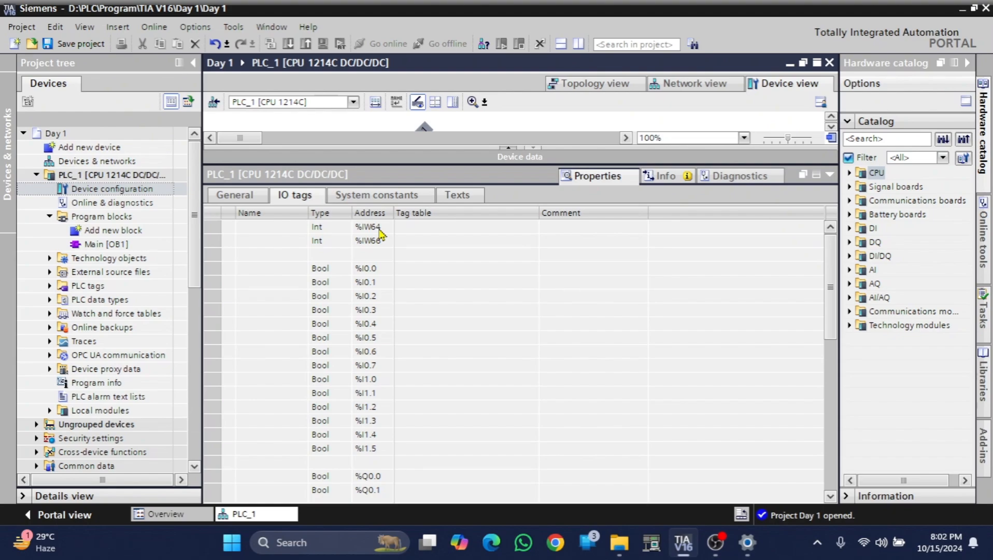
scroll(329, 363, "down", 9)
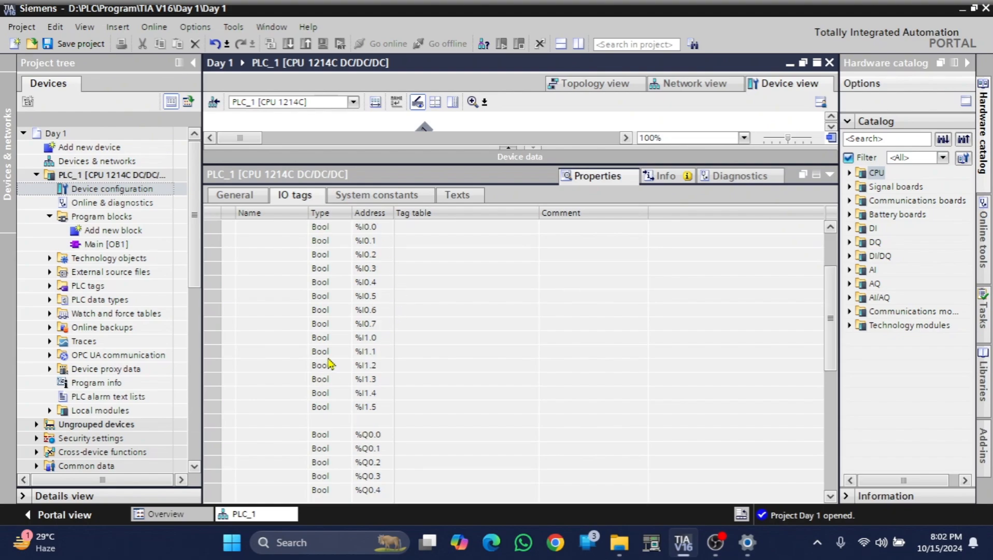
scroll(329, 362, "up", 9)
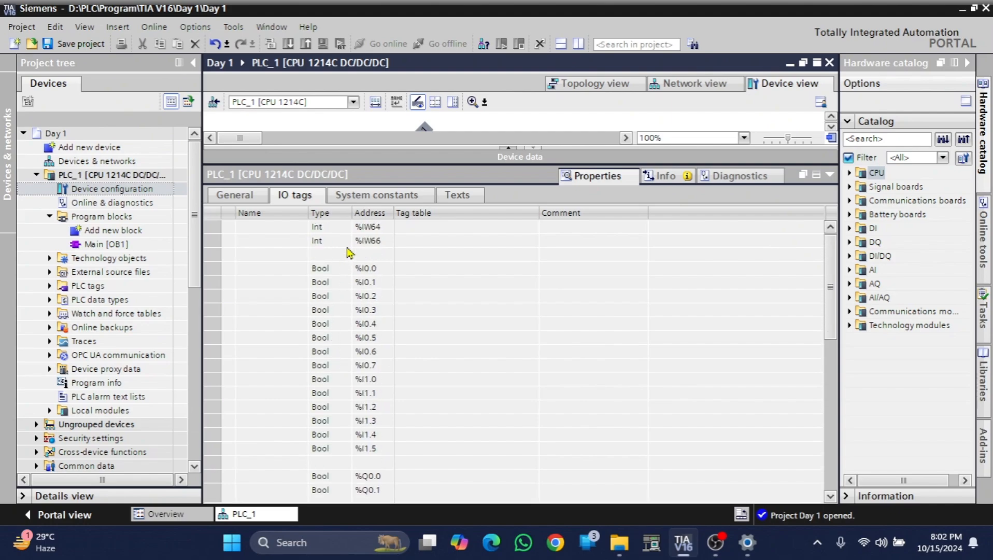
left_click(830, 174)
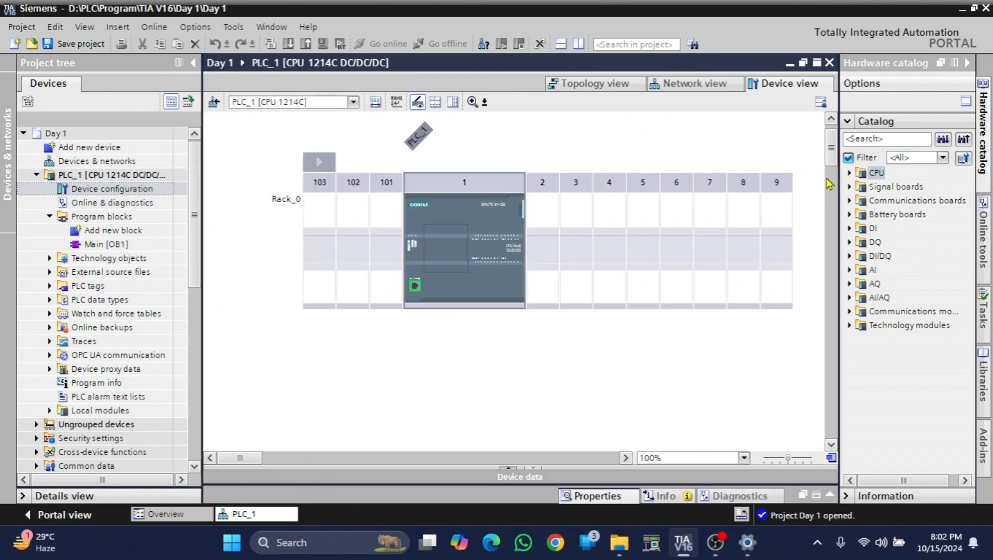
Open PLC_1's Online & diagnostics, review the online access settings with PN/IE as the PG/PC interface type, and minimize the view
double_click(103, 205)
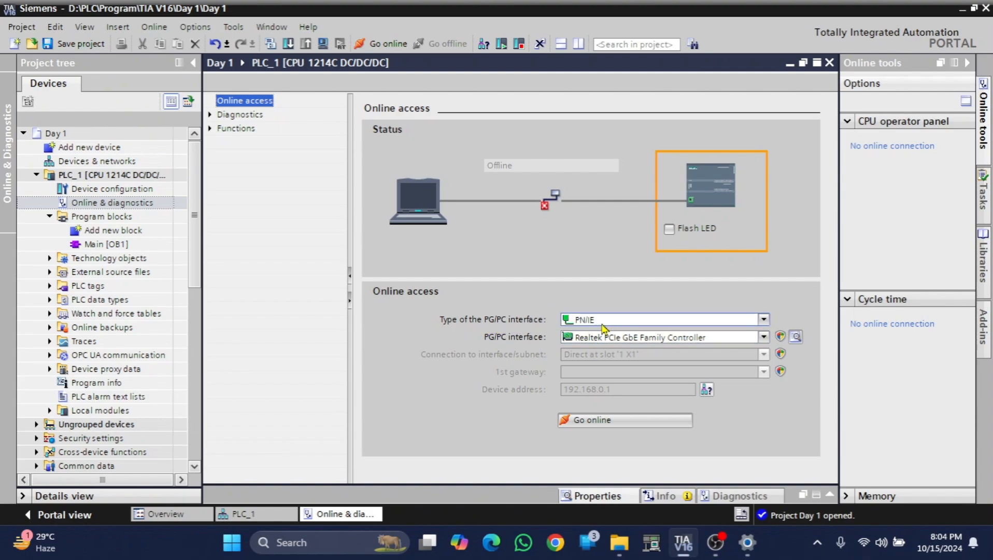
left_click(763, 321)
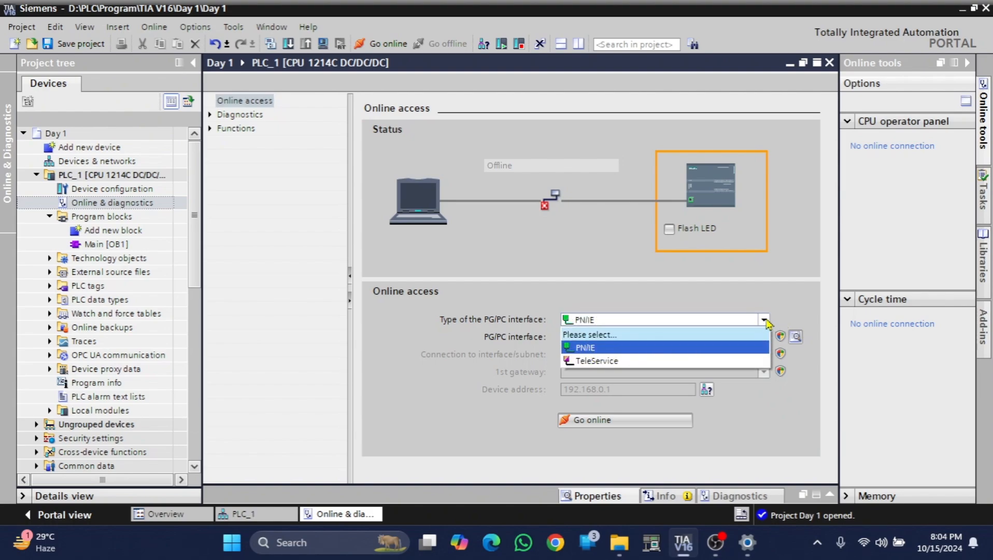
left_click(705, 346)
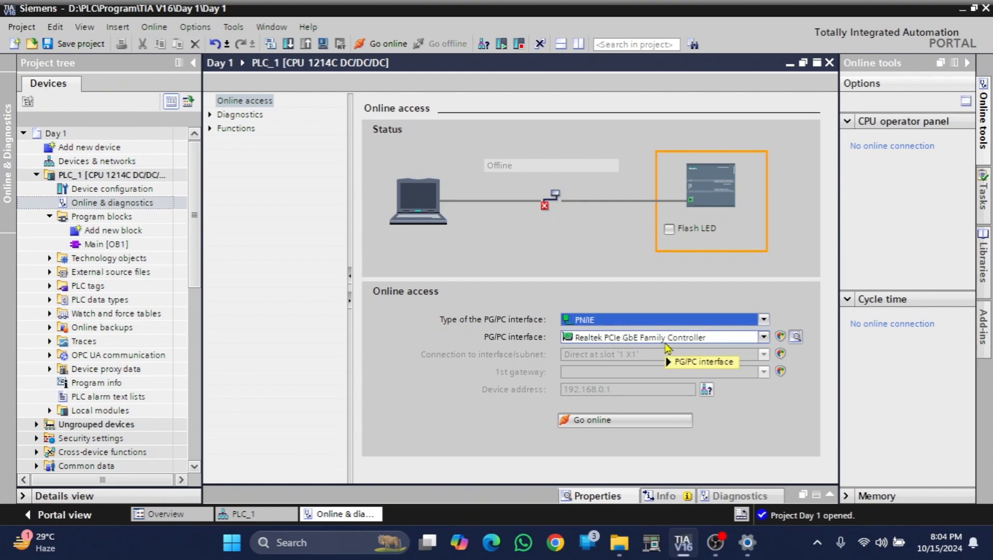
mouse_move(667, 348)
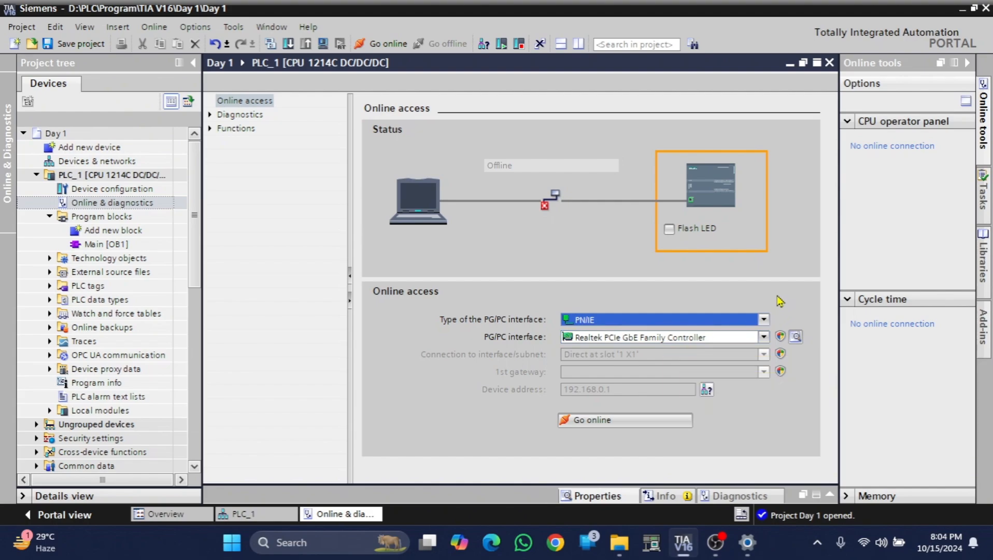
left_click(790, 65)
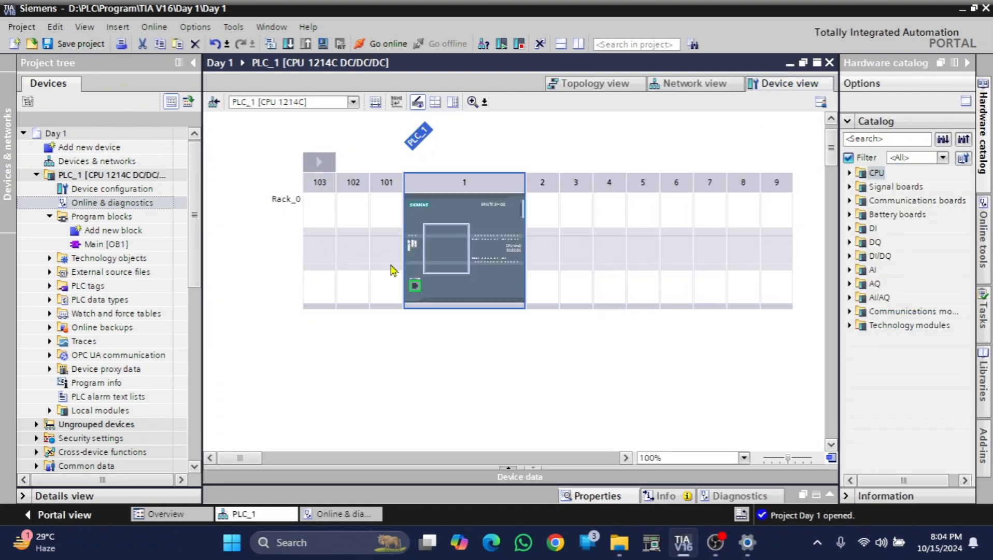